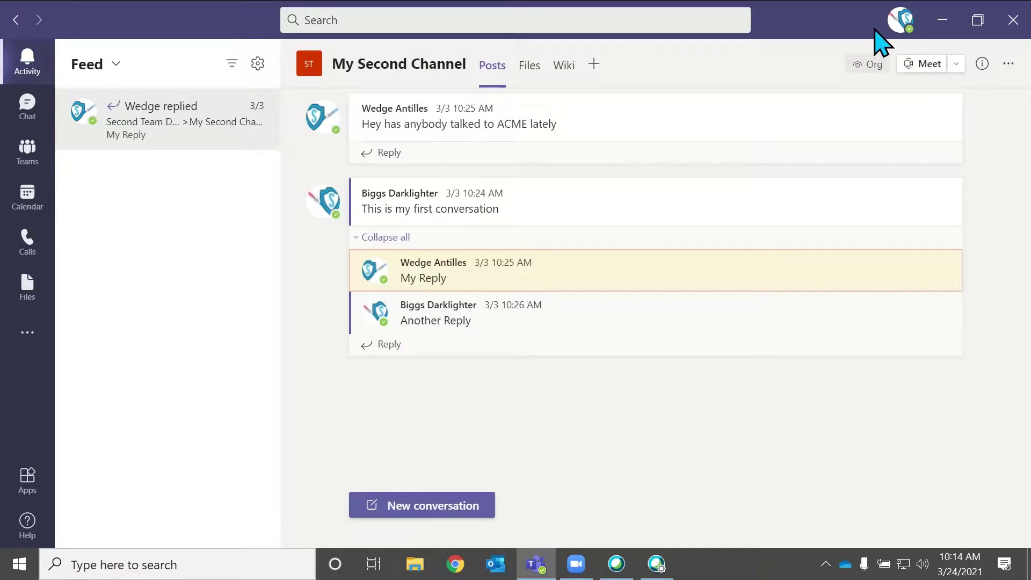
Switch the Teams theme to Dark in the general settings and look over the remaining general options.
{"action": "left_click", "coordinate": [912, 27]}
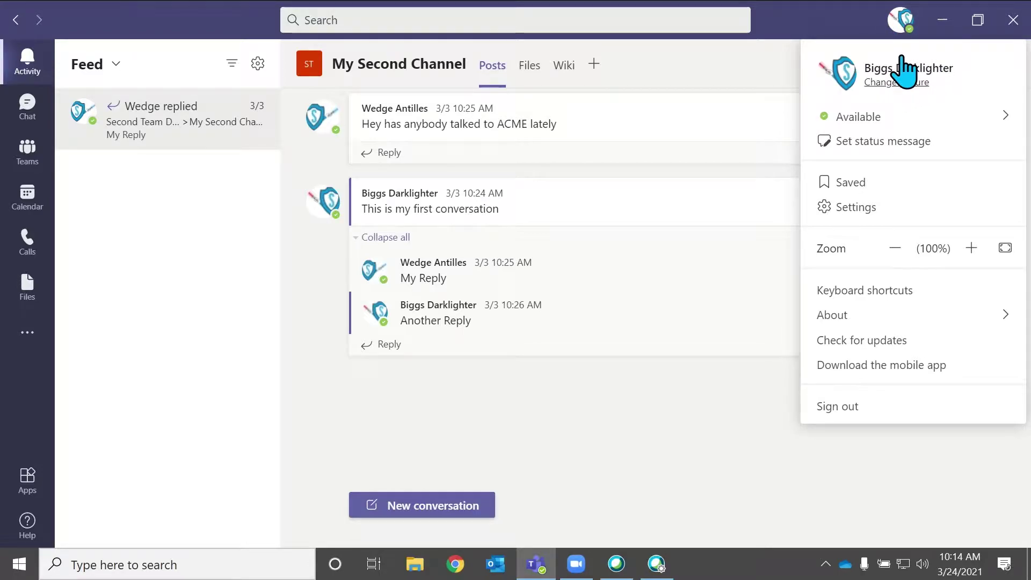
{"action": "left_click", "coordinate": [856, 207]}
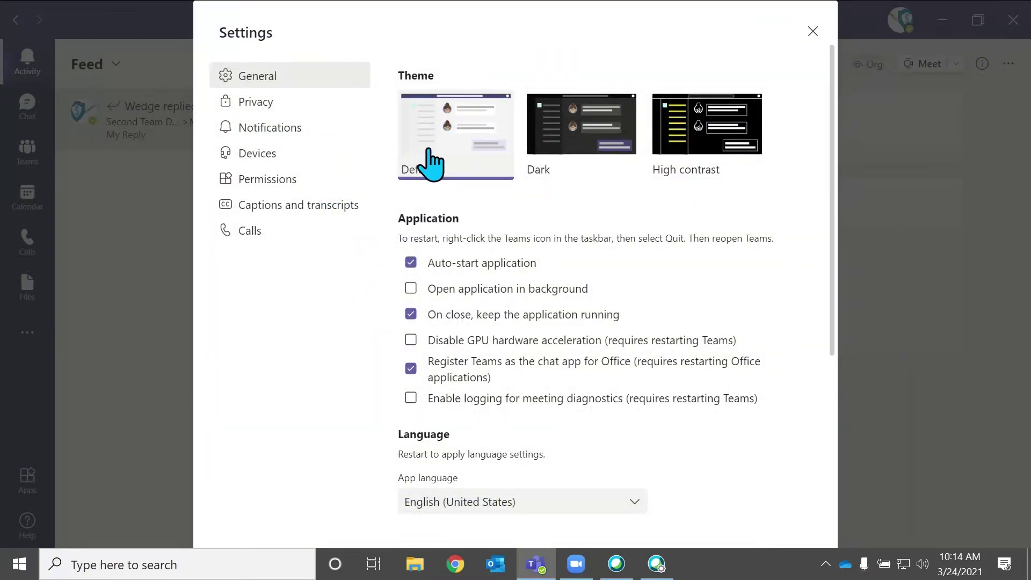
{"action": "left_click", "coordinate": [595, 135]}
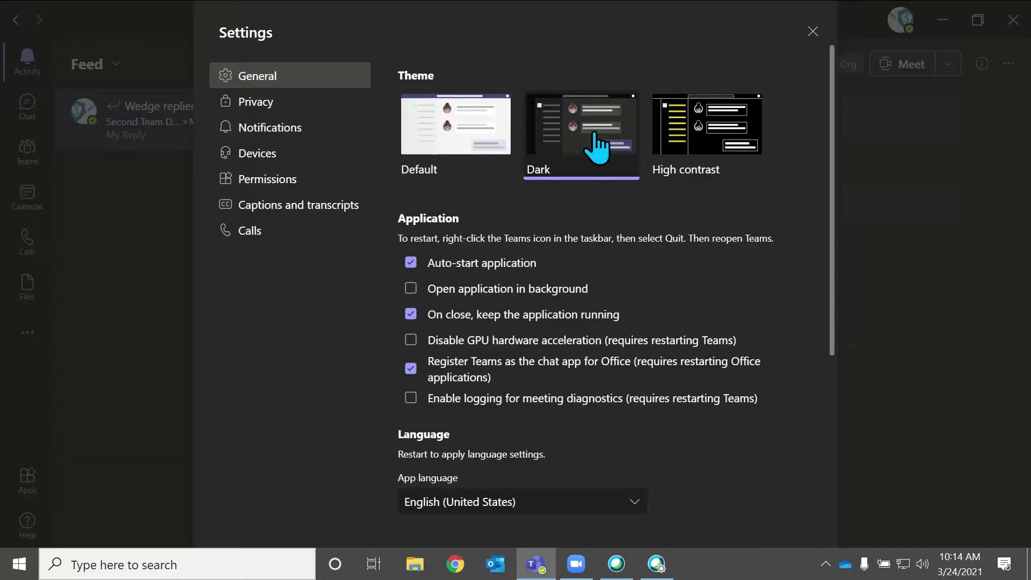
{"action": "scroll", "coordinate": [656, 282], "scroll_direction": "down", "scroll_amount": 2}
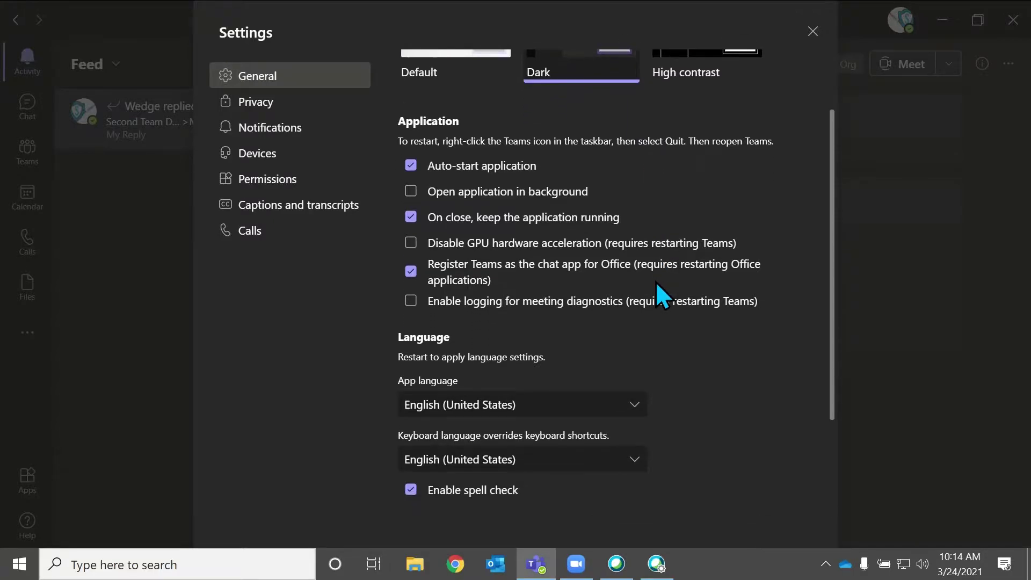
{"action": "scroll", "coordinate": [657, 284], "scroll_direction": "down", "scroll_amount": 3}
{"action": "scroll", "coordinate": [656, 283], "scroll_direction": "up", "scroll_amount": 5}
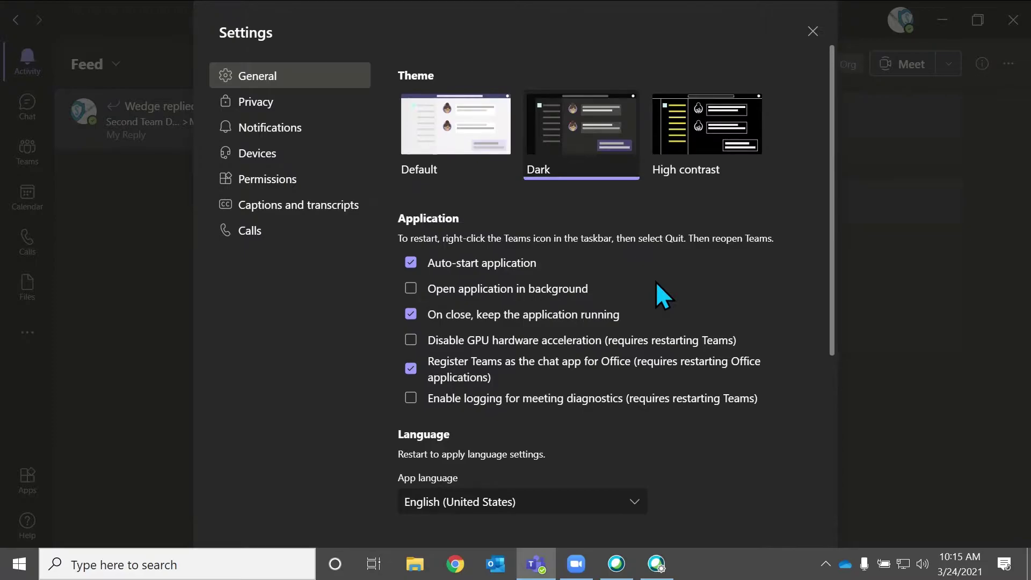
Set the audio devices option in the device settings to PC Mic and Speakers.
{"action": "left_click", "coordinate": [259, 147]}
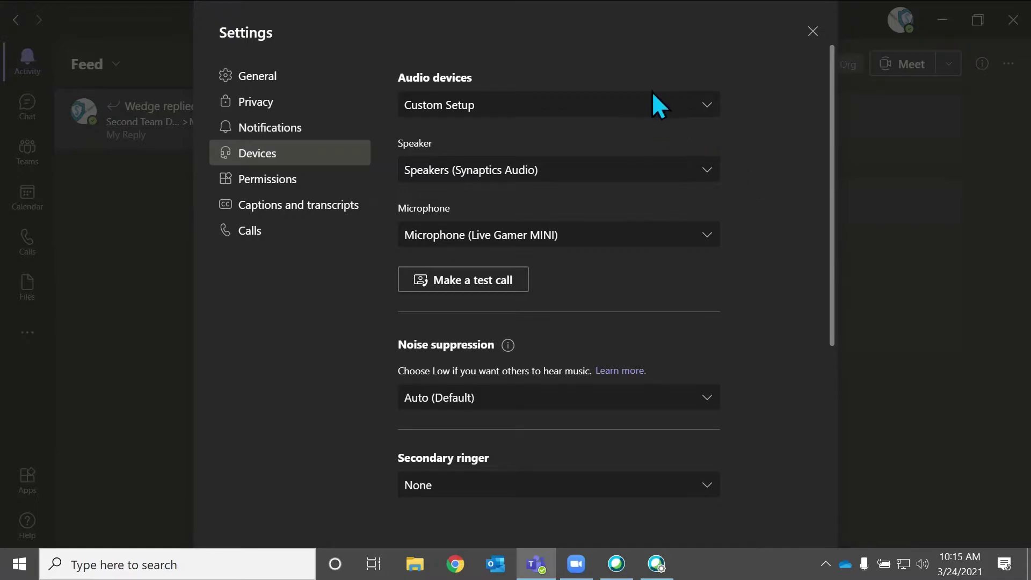
{"action": "left_click", "coordinate": [645, 107]}
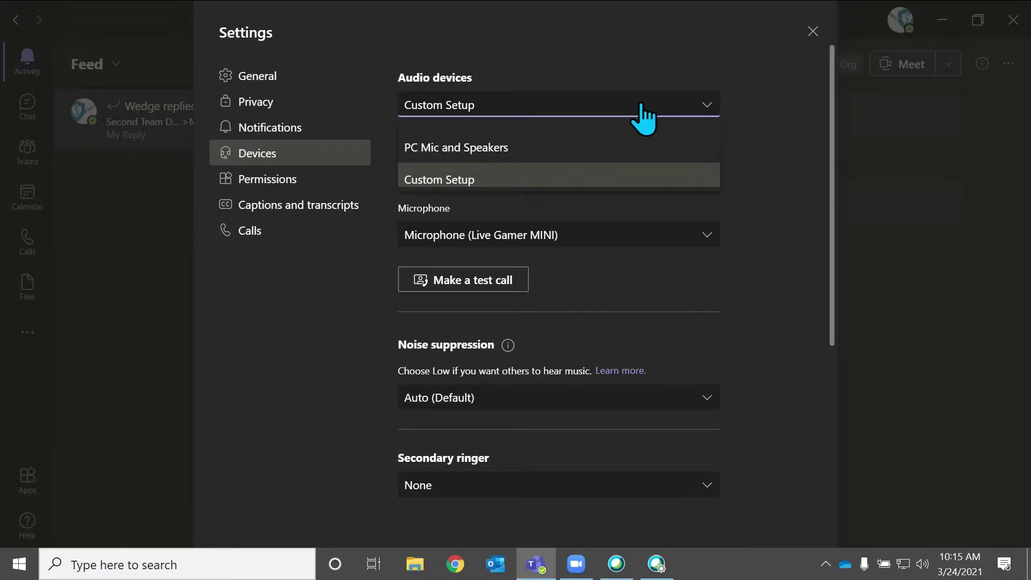
{"action": "left_click", "coordinate": [578, 150]}
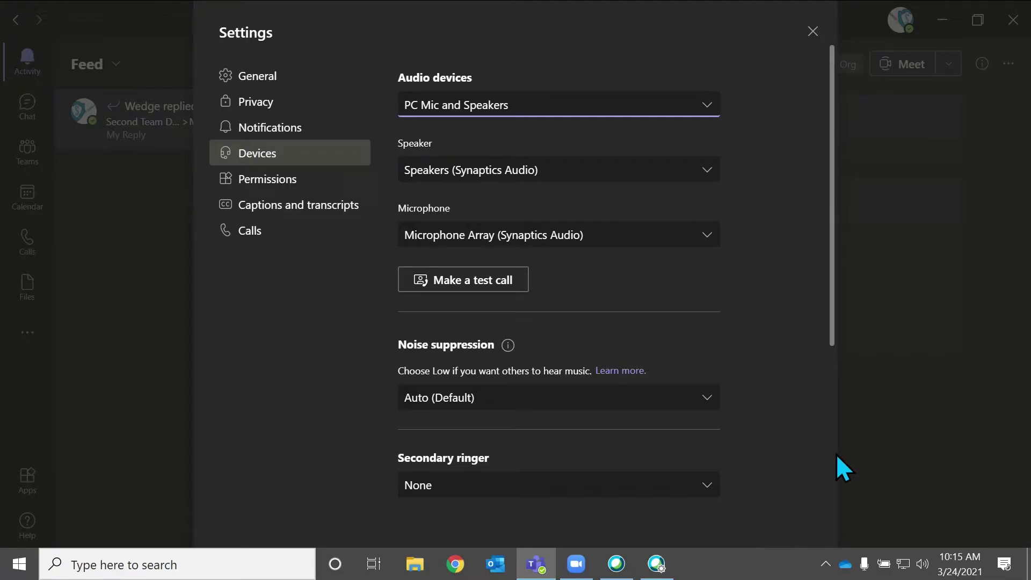
Open the Windows Sound dialog, place it near the middle of the screen and show the playback devices.
{"action": "right_click", "coordinate": [922, 564]}
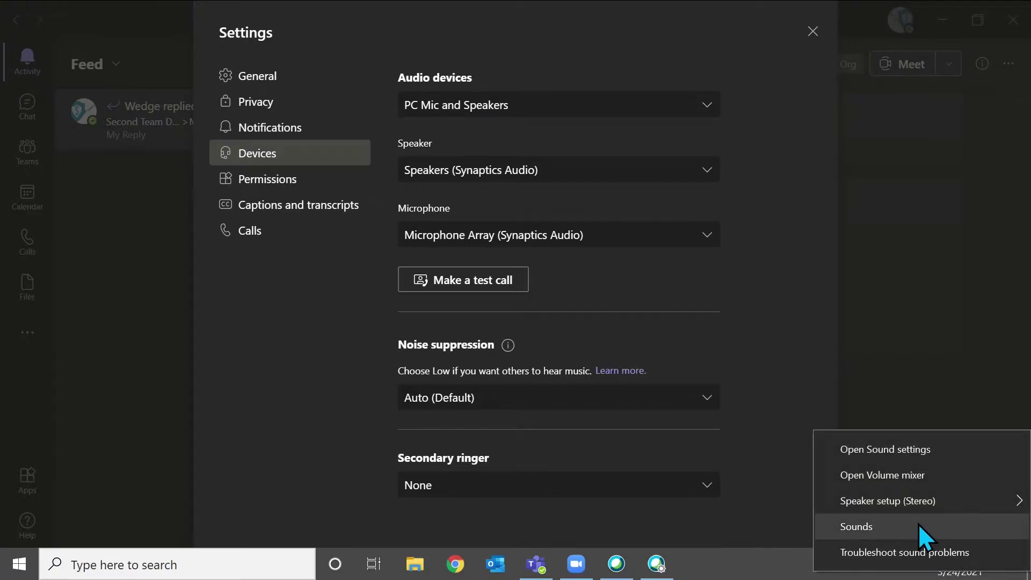
{"action": "left_click", "coordinate": [919, 526]}
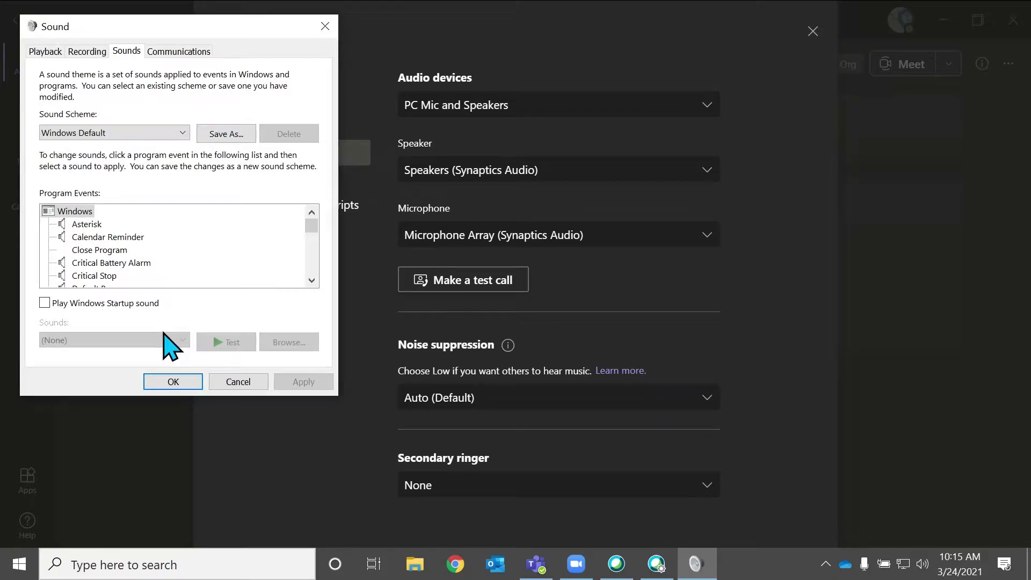
{"action": "left_click_drag", "start_coordinate": [107, 34], "coordinate": [515, 110]}
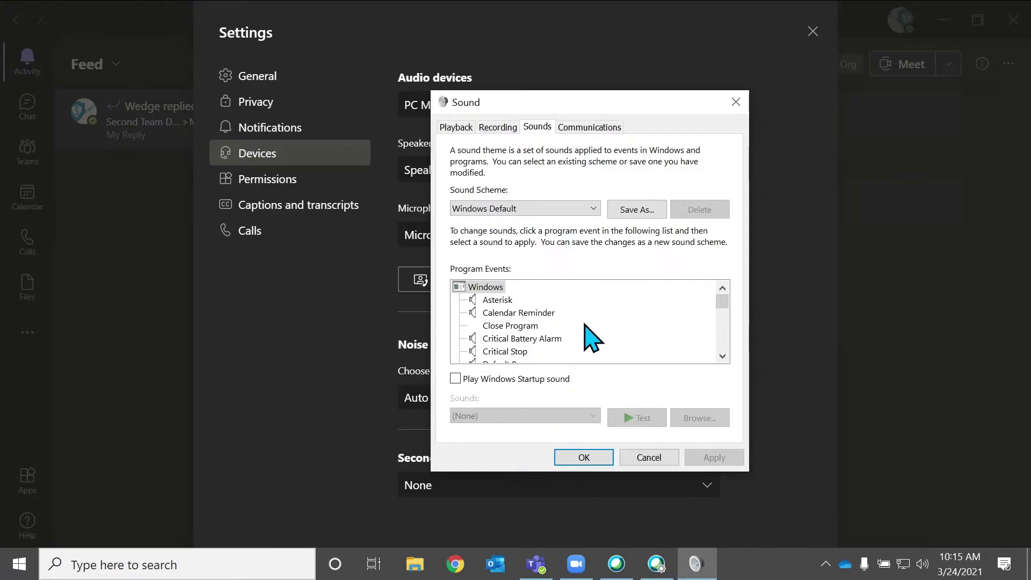
{"action": "left_click", "coordinate": [455, 128]}
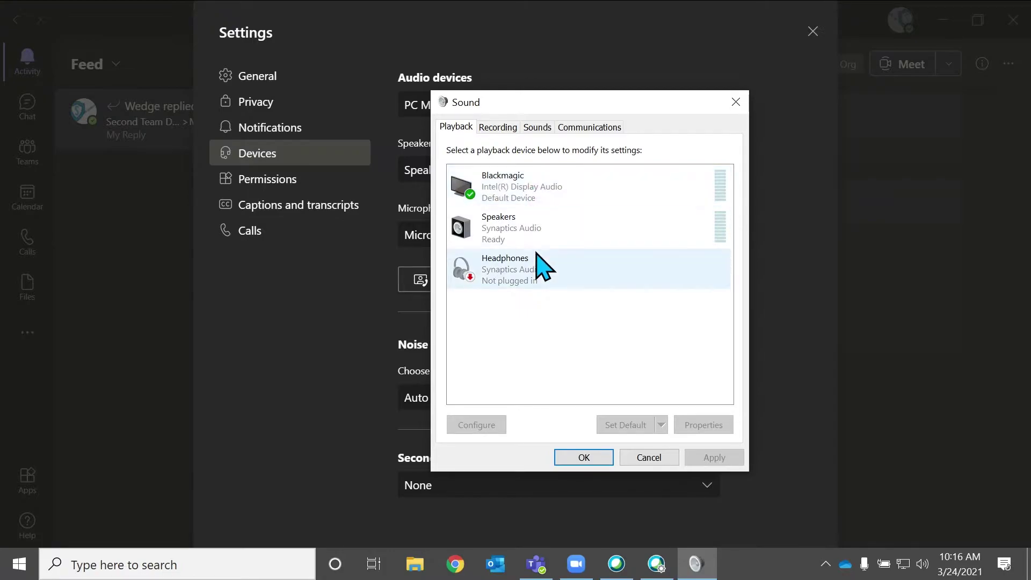
Select the headphones playback device and confirm Headphones as the type of device plugged in.
{"action": "left_click", "coordinate": [531, 282]}
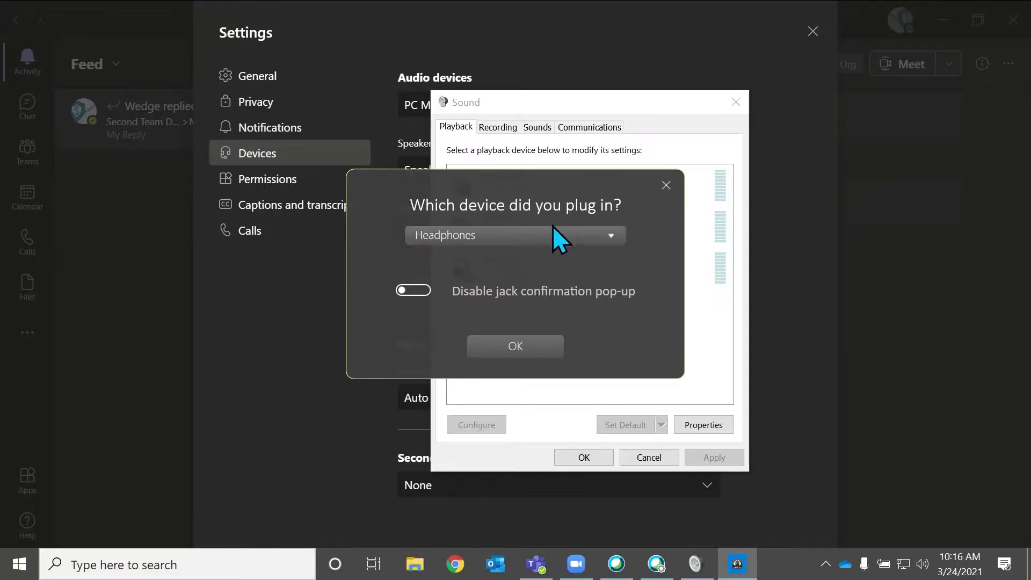
{"action": "left_click", "coordinate": [553, 230]}
{"action": "left_click", "coordinate": [542, 254]}
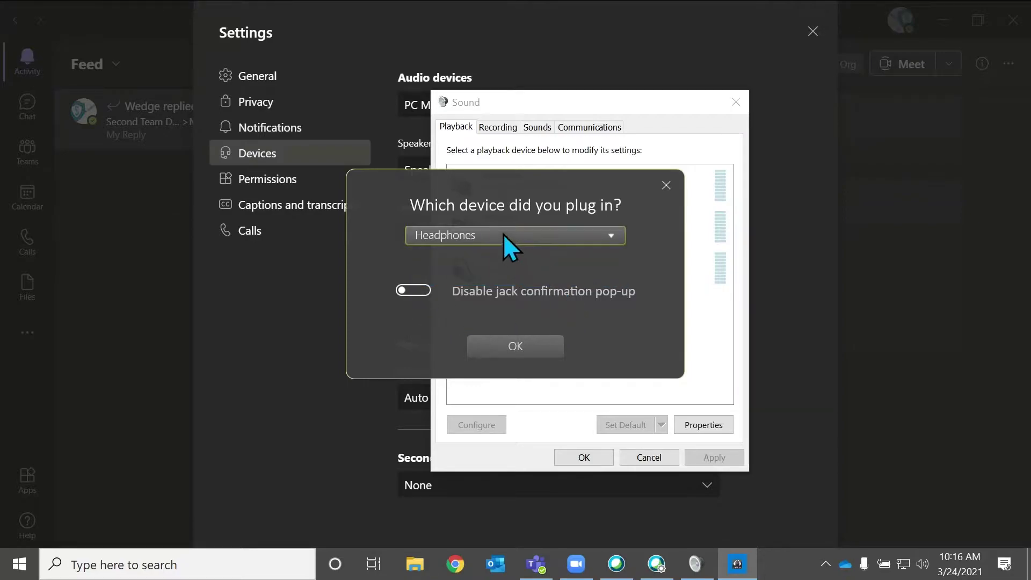
{"action": "left_click", "coordinate": [535, 346]}
Examine the options available for the Synaptics headphones and speakers among the playback devices.
{"action": "left_click", "coordinate": [534, 285]}
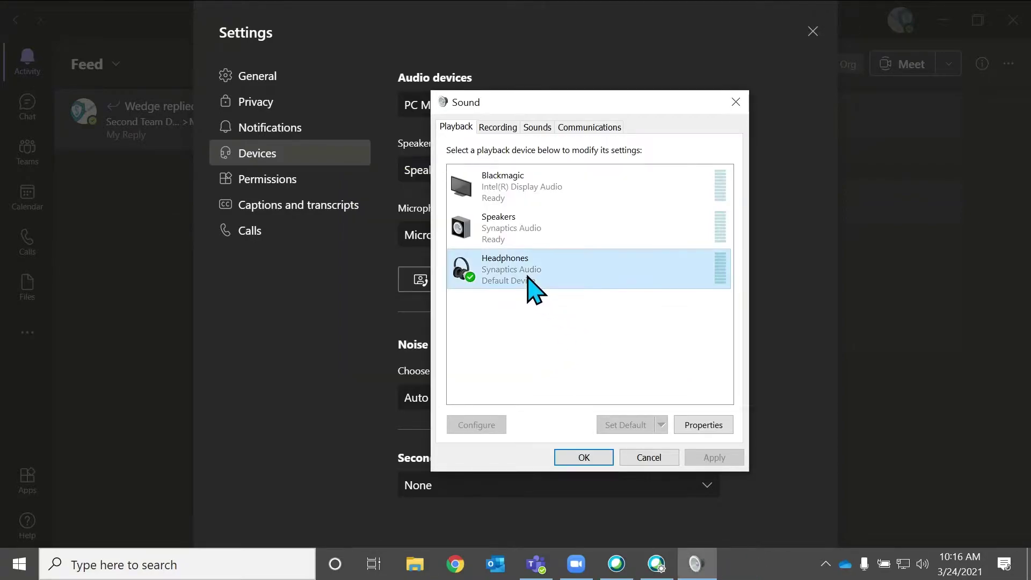
{"action": "right_click", "coordinate": [534, 290]}
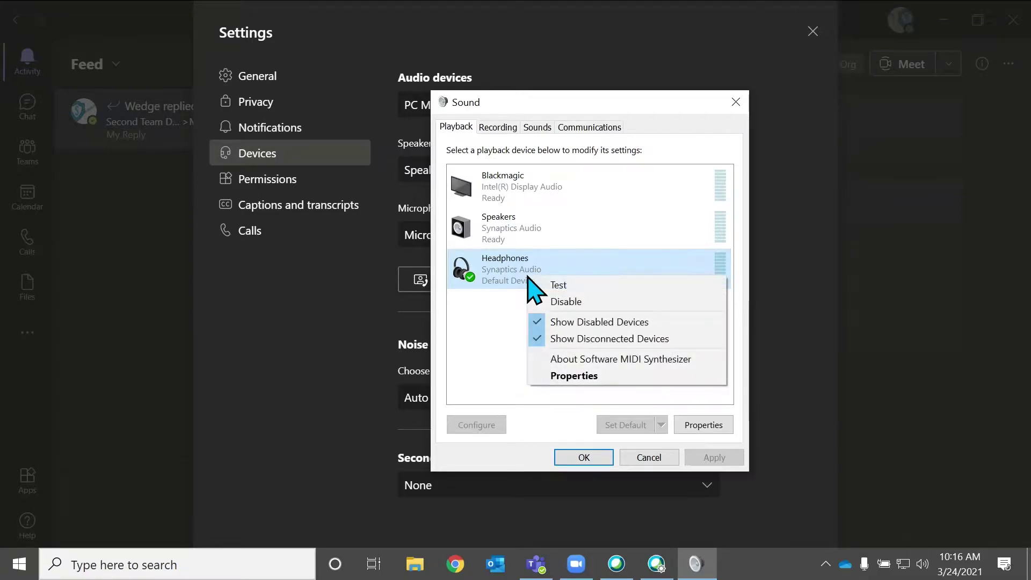
{"action": "left_click", "coordinate": [483, 307]}
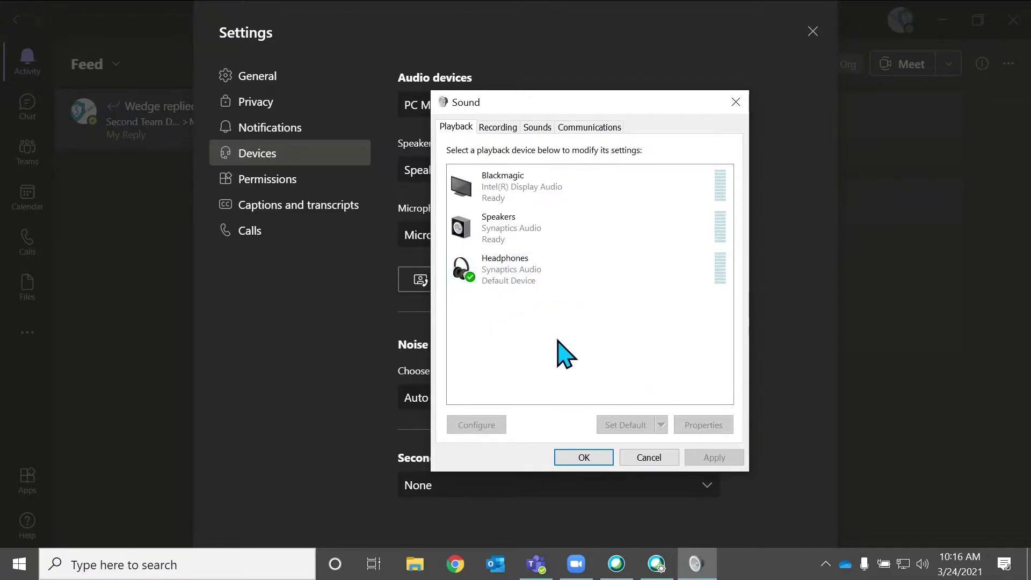
{"action": "left_click", "coordinate": [571, 241]}
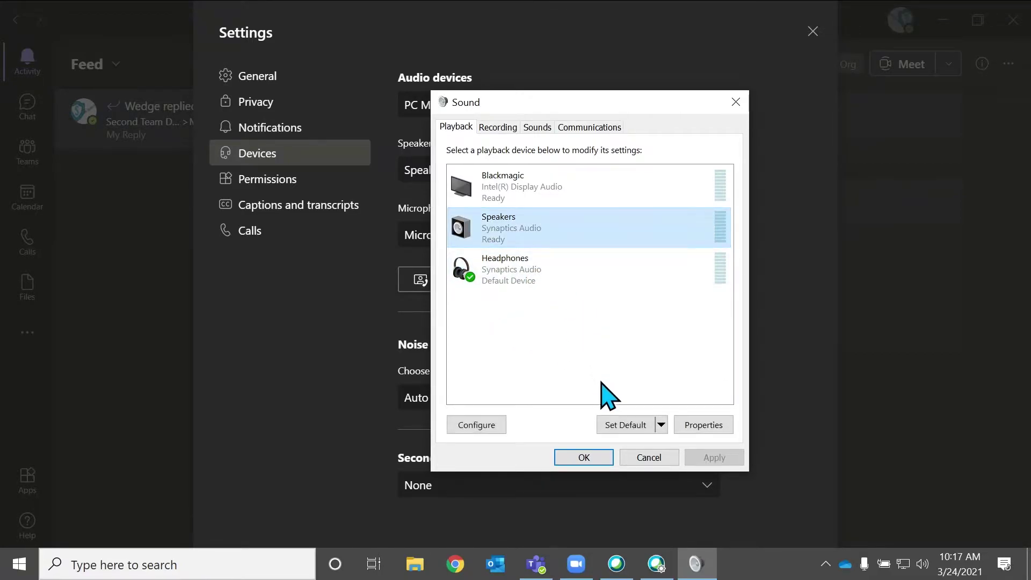
{"action": "left_click", "coordinate": [543, 280]}
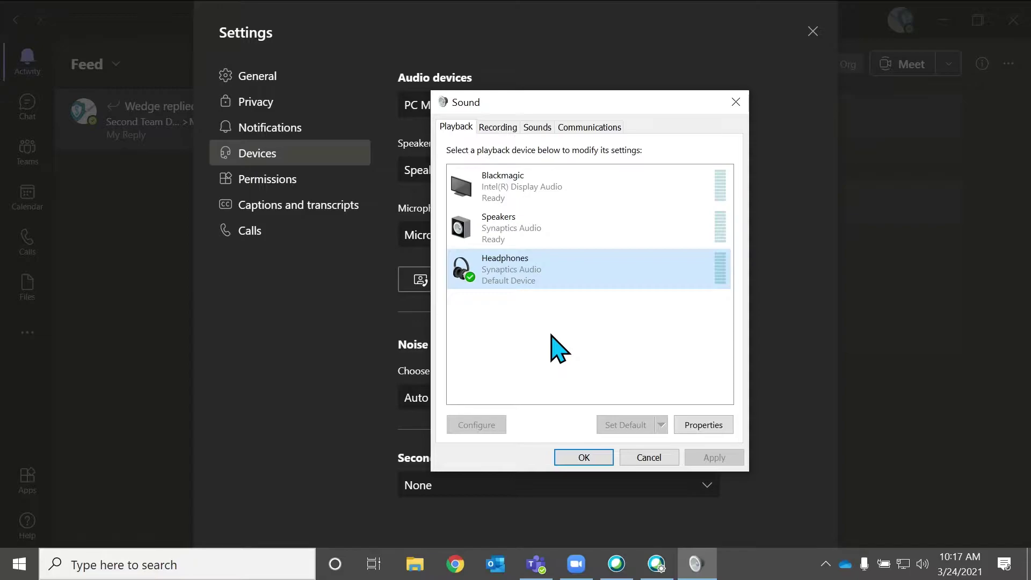
Set Microphone Array (Synaptics Audio) as the default recording device and close the Sound dialog.
{"action": "left_click", "coordinate": [504, 132]}
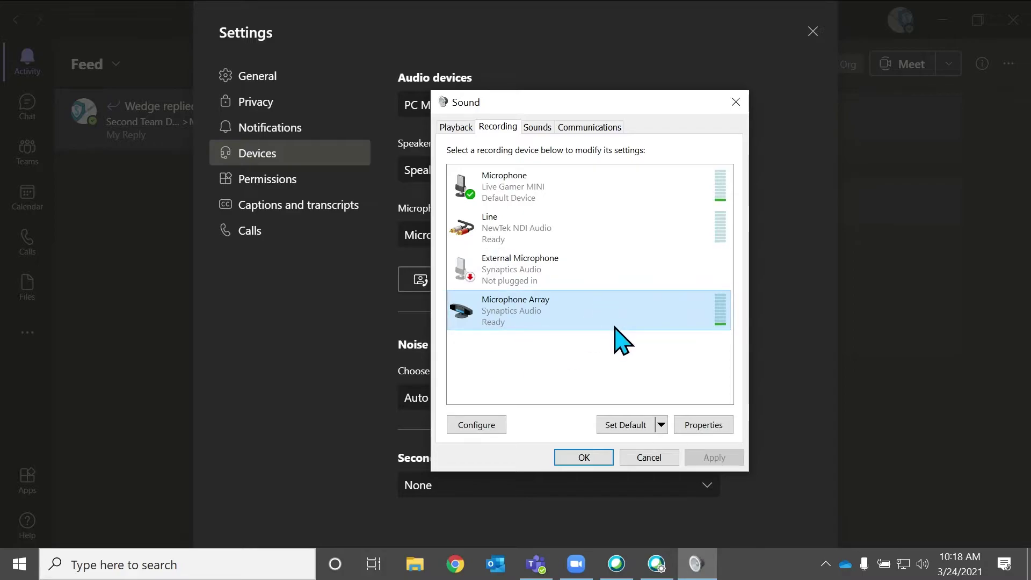
{"action": "left_click", "coordinate": [631, 426]}
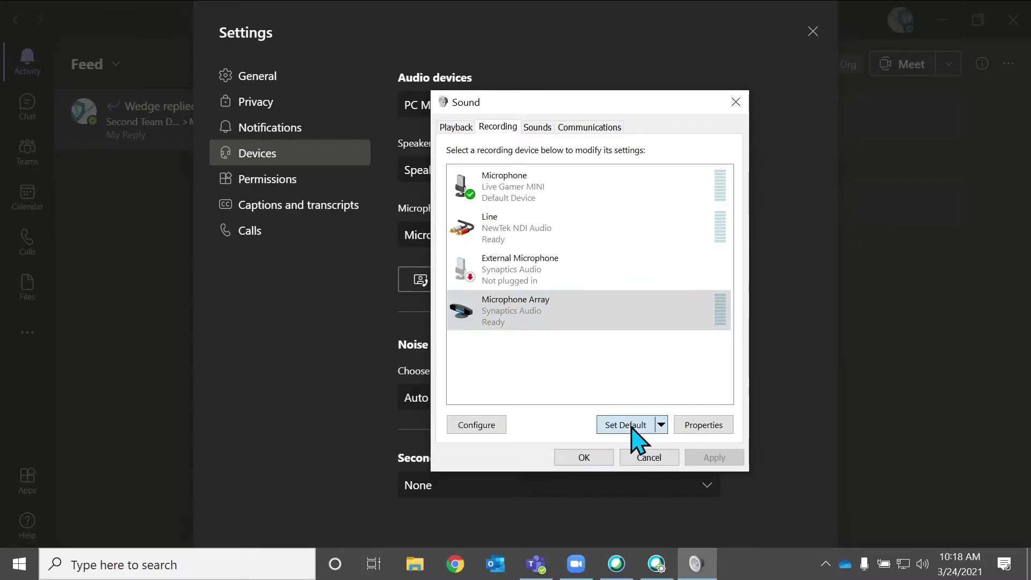
{"action": "left_click", "coordinate": [589, 456]}
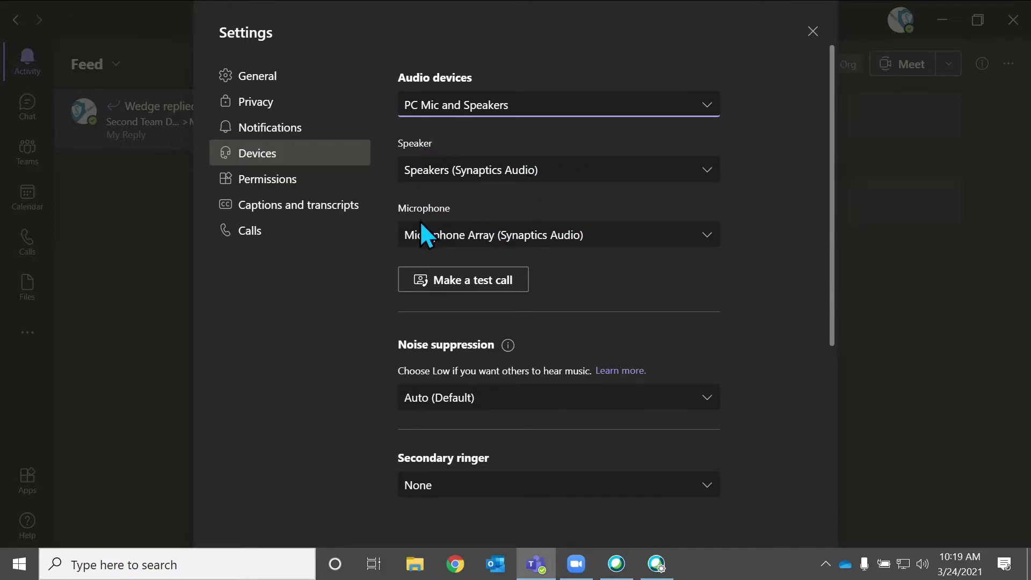
Review the noise suppression, secondary ringer and camera preview sections of the Teams device settings.
{"action": "scroll", "coordinate": [649, 295], "scroll_direction": "down", "scroll_amount": 1}
{"action": "scroll", "coordinate": [649, 295], "scroll_direction": "down", "scroll_amount": 2}
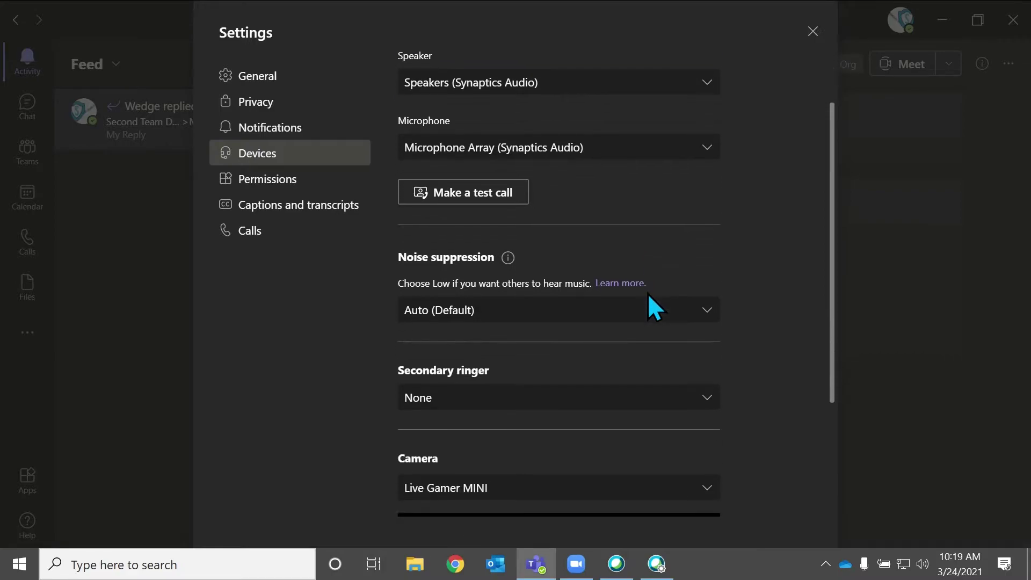
{"action": "scroll", "coordinate": [792, 270], "scroll_direction": "down", "scroll_amount": 3}
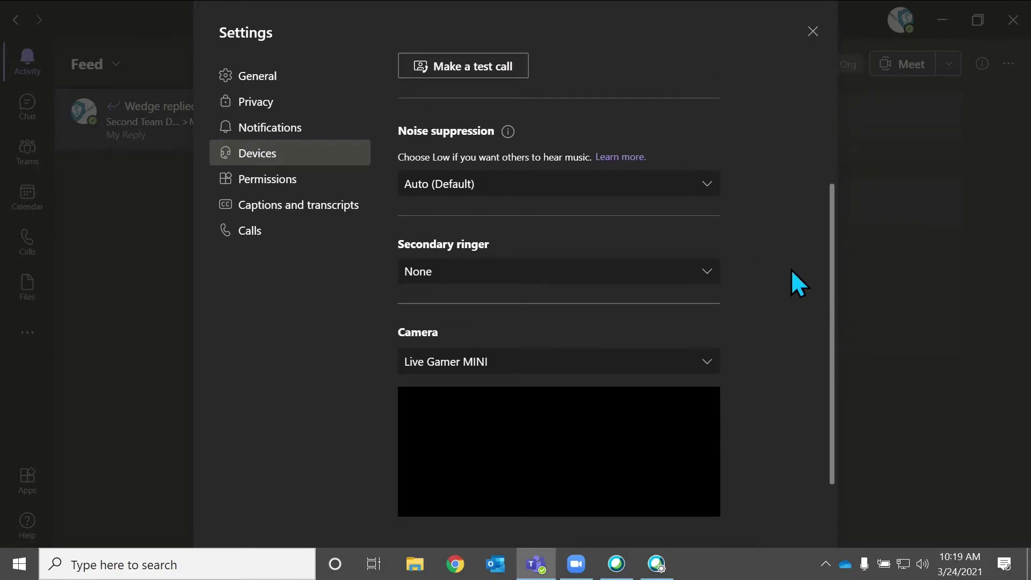
{"action": "scroll", "coordinate": [791, 269], "scroll_direction": "down", "scroll_amount": 1}
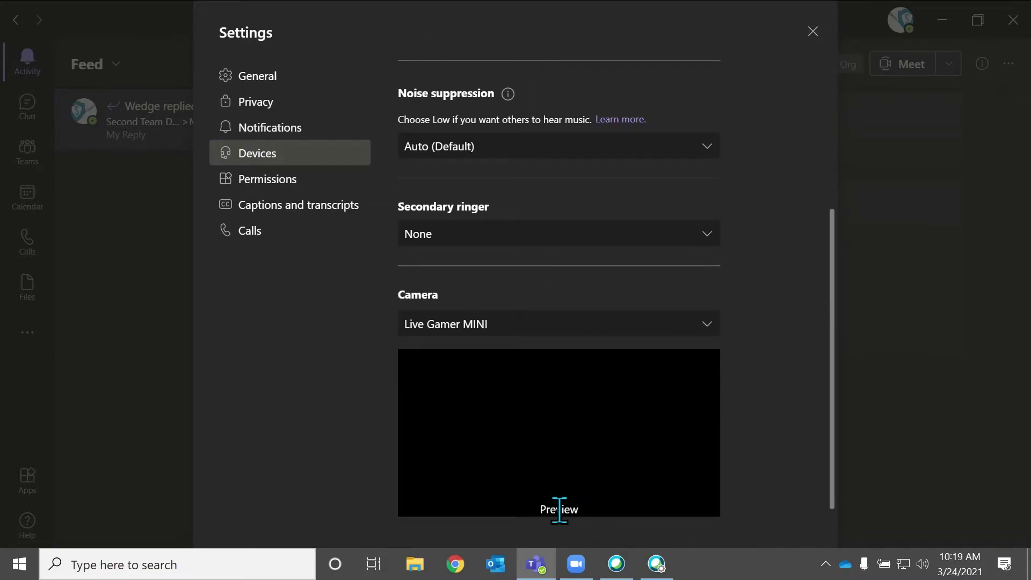
{"action": "scroll", "coordinate": [799, 310], "scroll_direction": "up", "scroll_amount": 6}
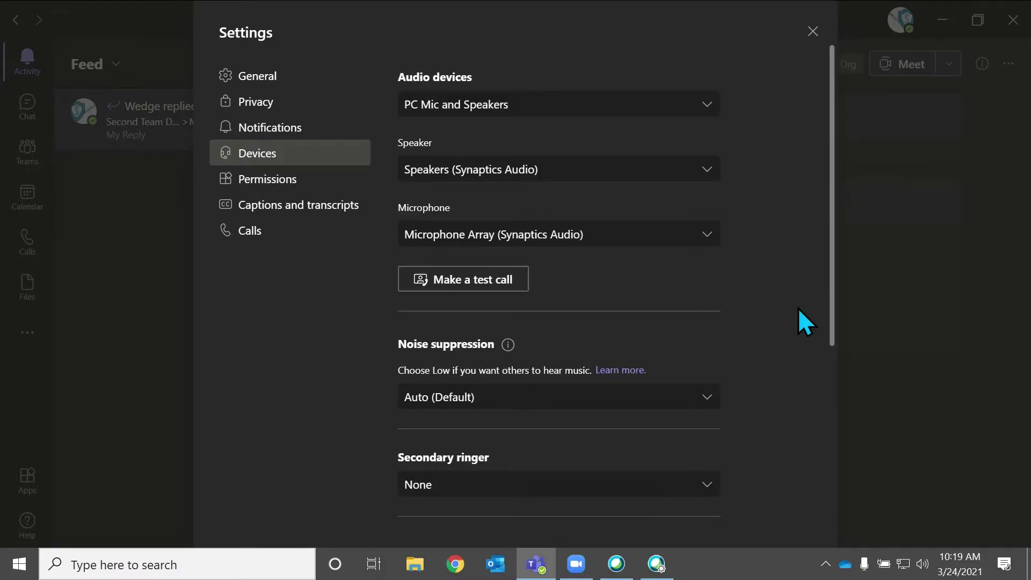
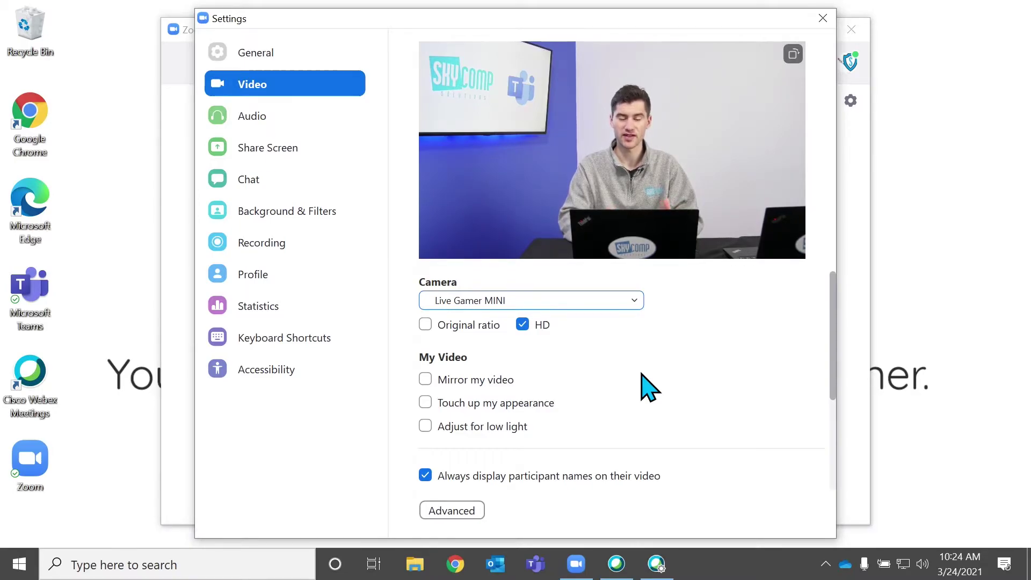
Review Zoom's video settings and select Headphones (Synaptics Audio) as the speaker in the audio settings.
{"action": "scroll", "coordinate": [652, 353], "scroll_direction": "down", "scroll_amount": 3}
{"action": "scroll", "coordinate": [654, 352], "scroll_direction": "up", "scroll_amount": 3}
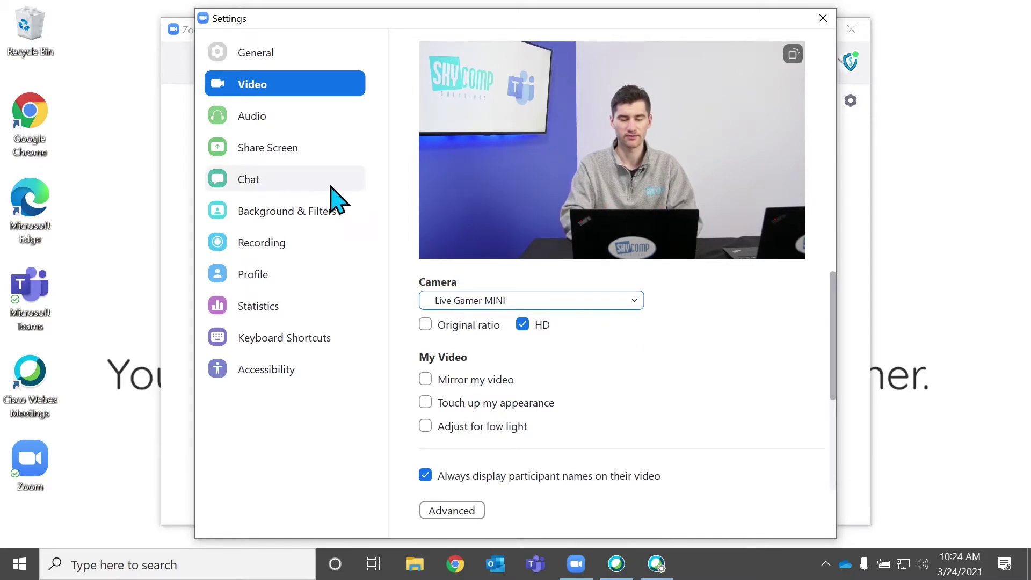
{"action": "left_click", "coordinate": [324, 121]}
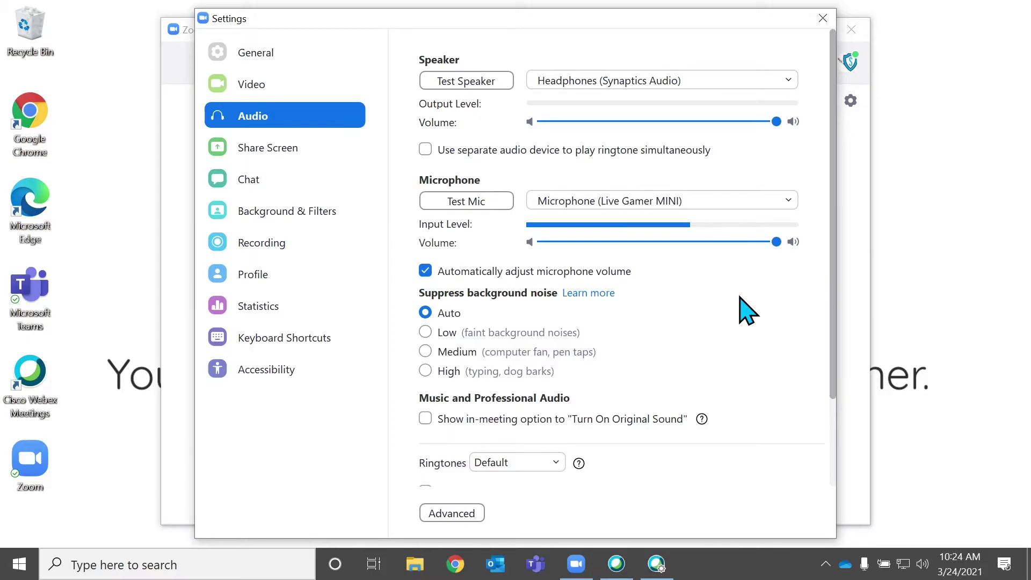
{"action": "left_click", "coordinate": [680, 80]}
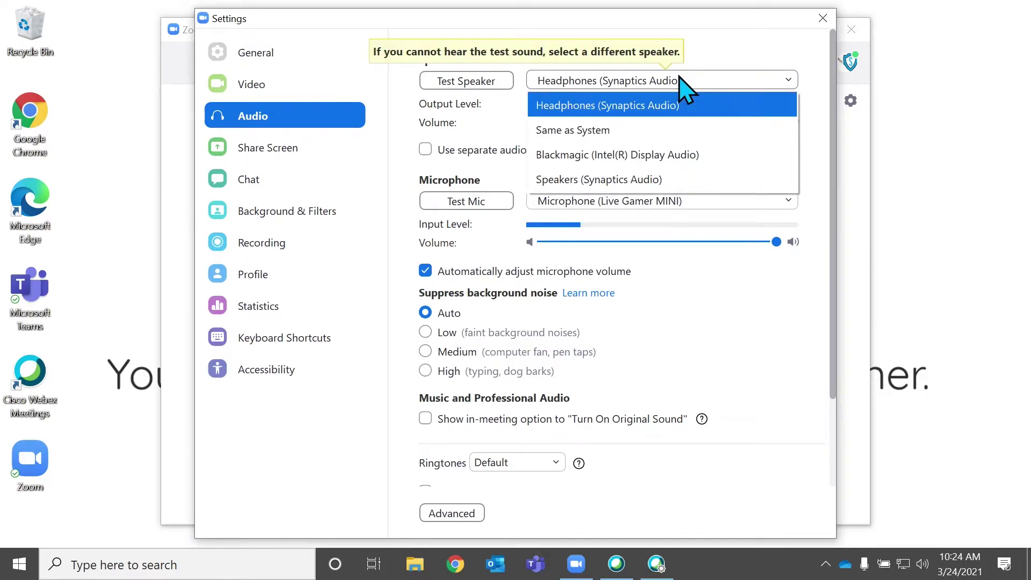
{"action": "left_click", "coordinate": [670, 110]}
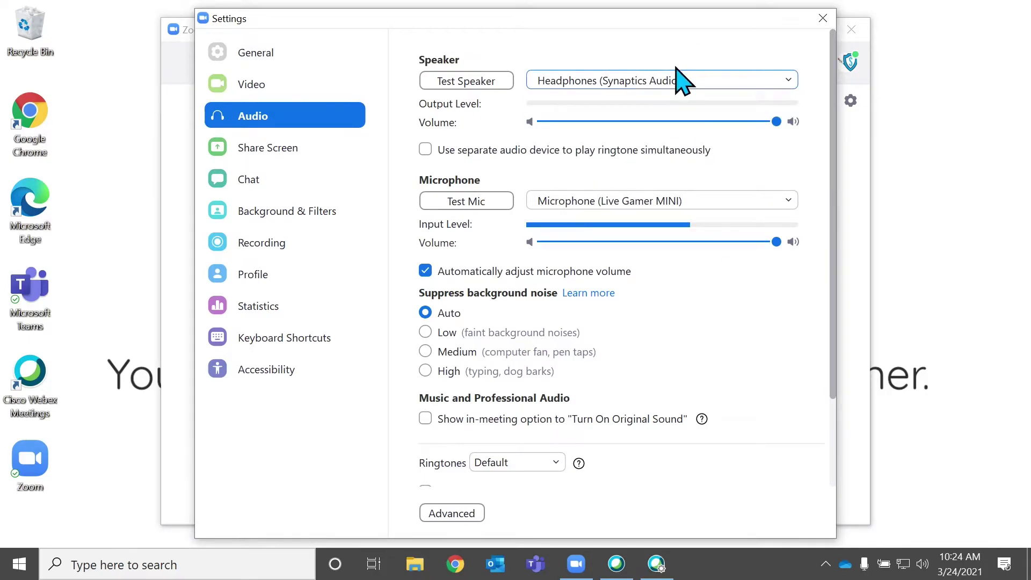
Set Zoom's microphone to Microphone Array (Synaptics Audio) and close the settings.
{"action": "left_click", "coordinate": [657, 207]}
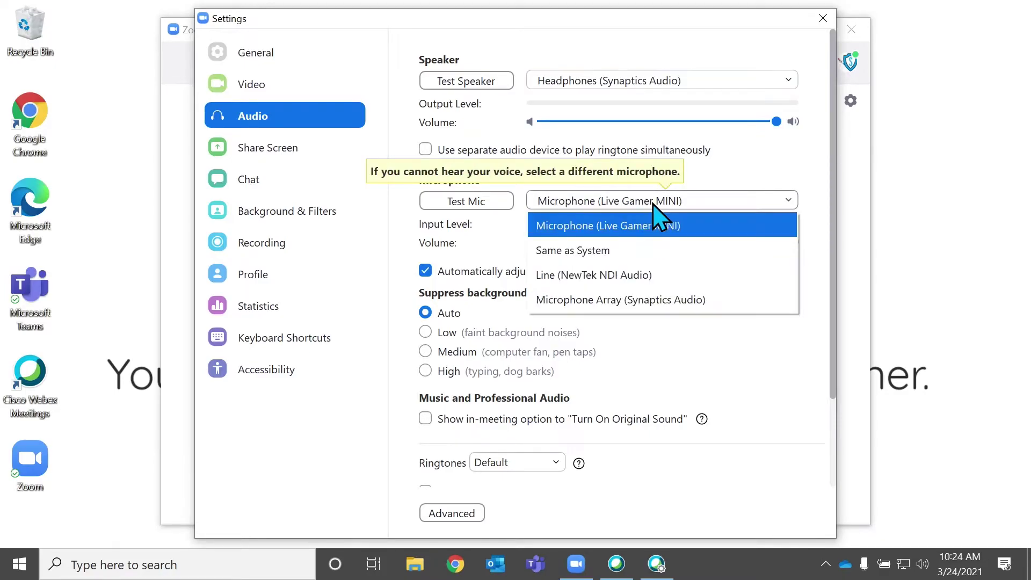
{"action": "left_click", "coordinate": [642, 307]}
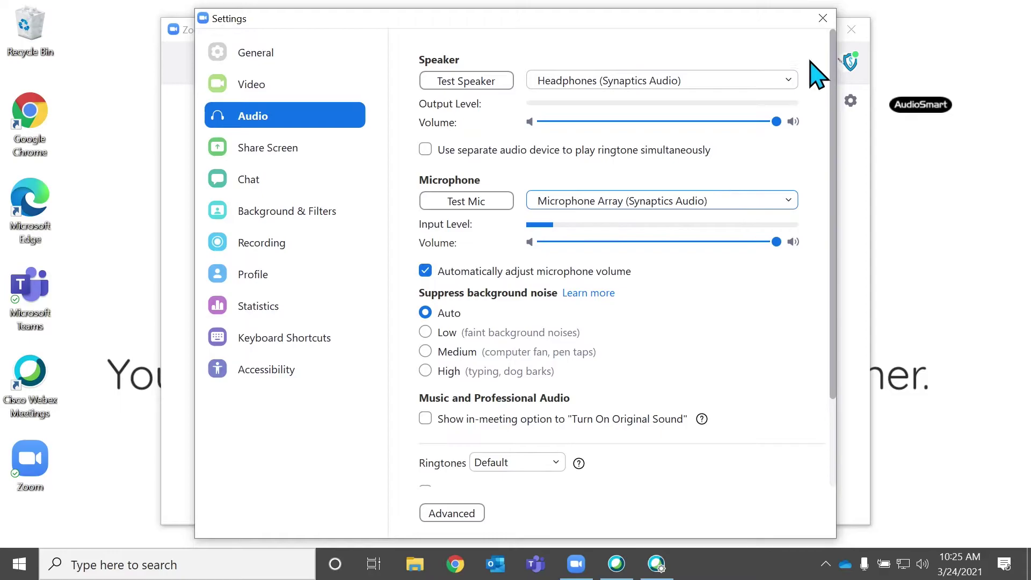
{"action": "left_click", "coordinate": [822, 19]}
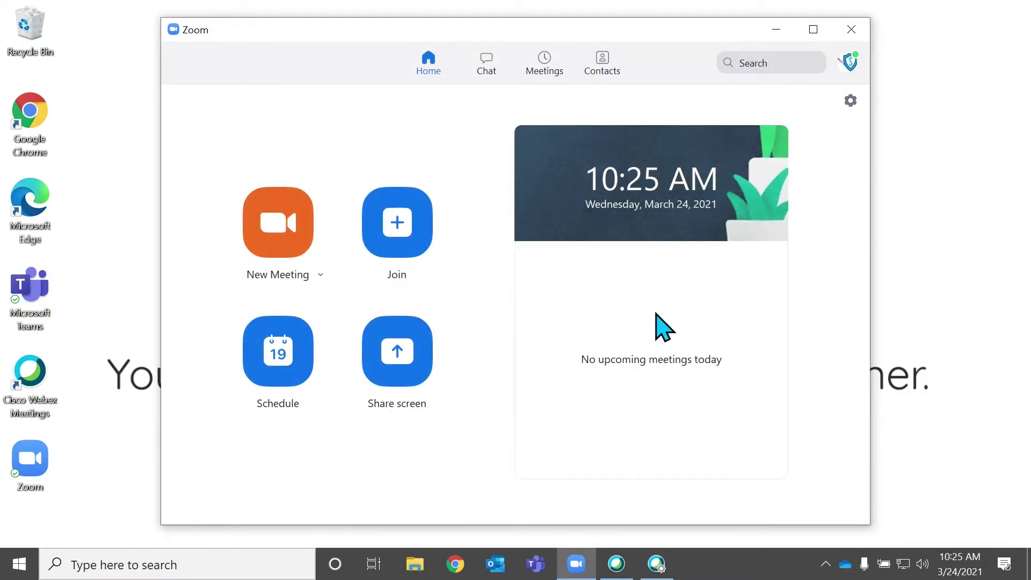
Reopen Zoom's settings and display the video settings with the camera preview.
{"action": "left_click", "coordinate": [851, 101]}
{"action": "left_click", "coordinate": [285, 89]}
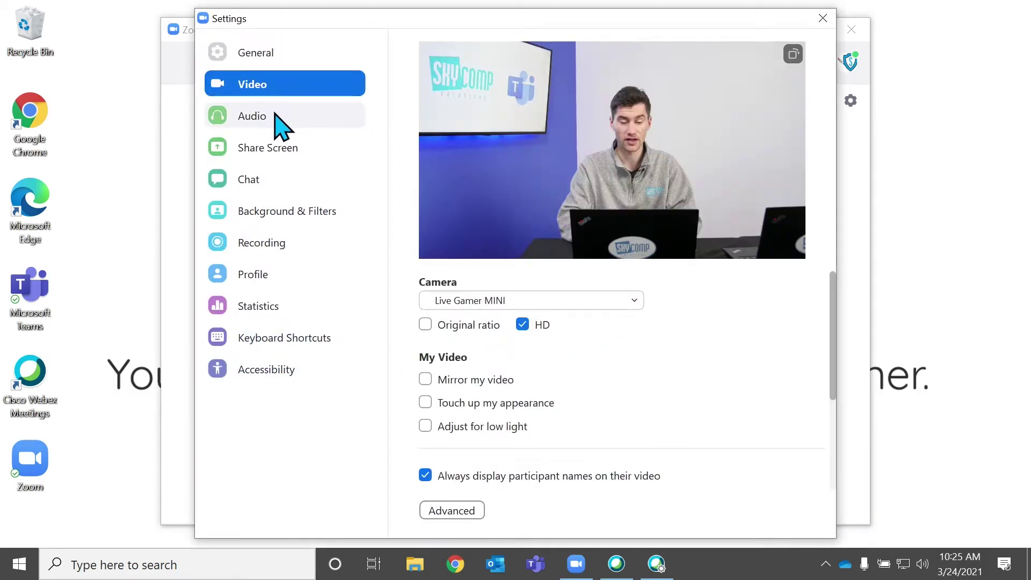
Review Zoom's audio settings, covering the speaker, microphone, background noise suppression and meeting join options.
{"action": "left_click", "coordinate": [277, 118]}
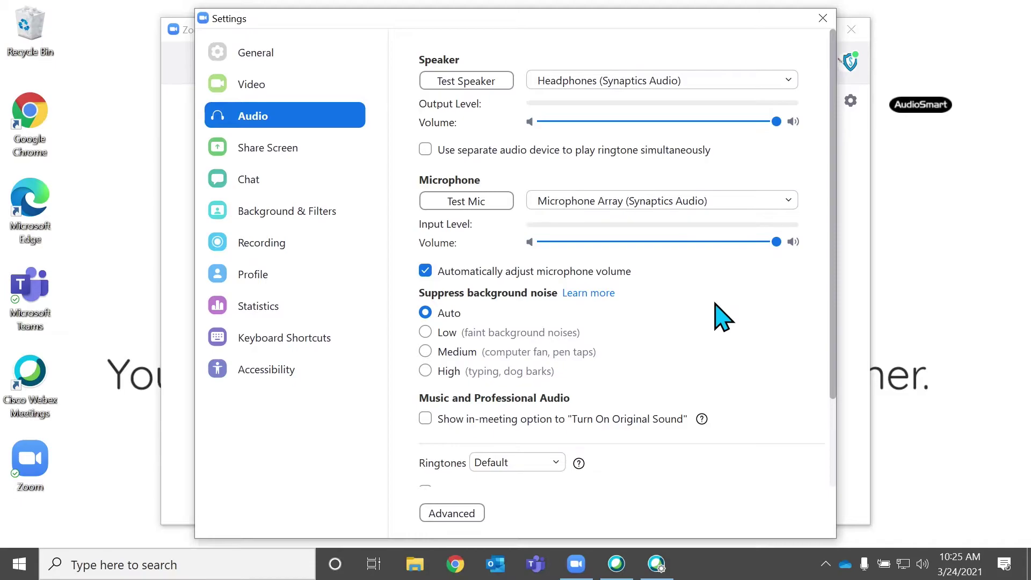
{"action": "scroll", "coordinate": [722, 317], "scroll_direction": "down", "scroll_amount": 2}
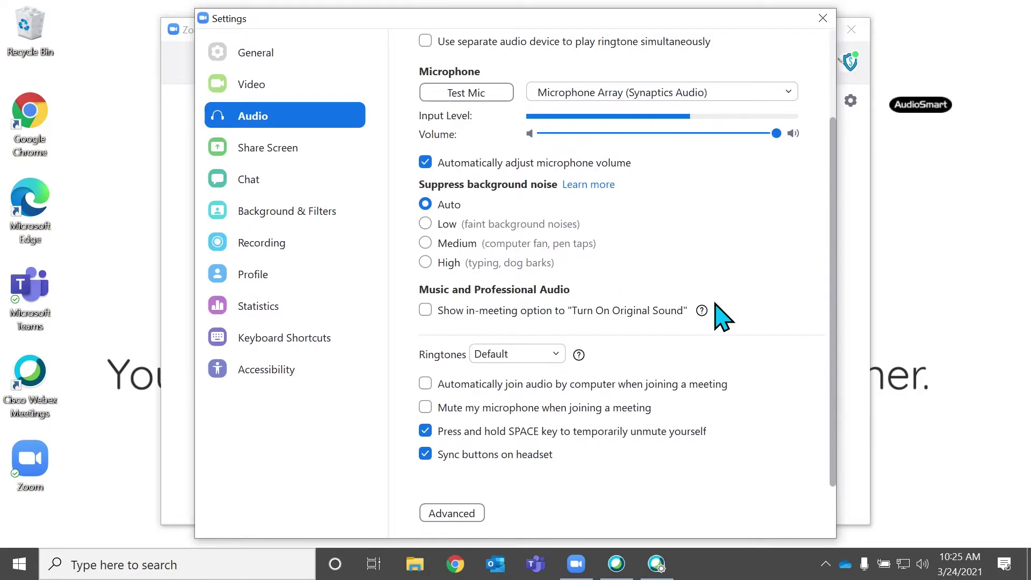
{"action": "scroll", "coordinate": [722, 316], "scroll_direction": "up", "scroll_amount": 2}
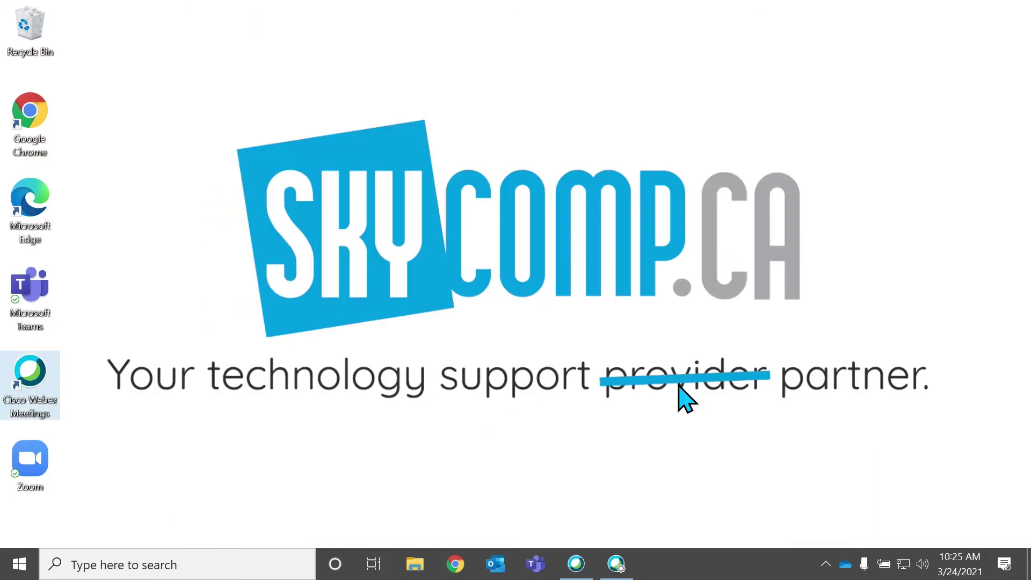
Switch to Cisco Webex Meetings, bring up its main window and close the Preferences window that is already open.
{"action": "left_click", "coordinate": [620, 568]}
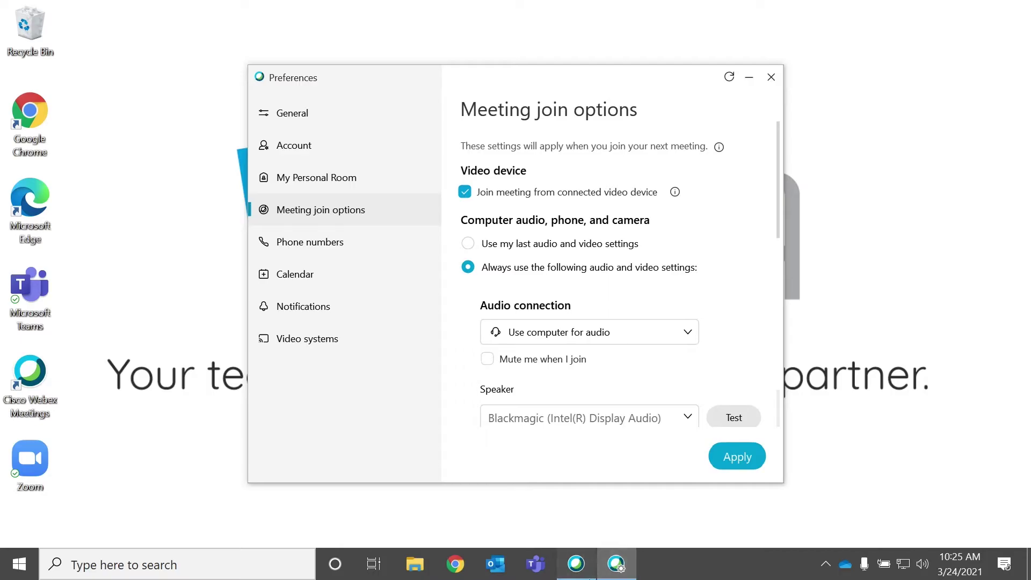
{"action": "left_click", "coordinate": [577, 564]}
{"action": "left_click", "coordinate": [714, 86]}
{"action": "left_click", "coordinate": [770, 78]}
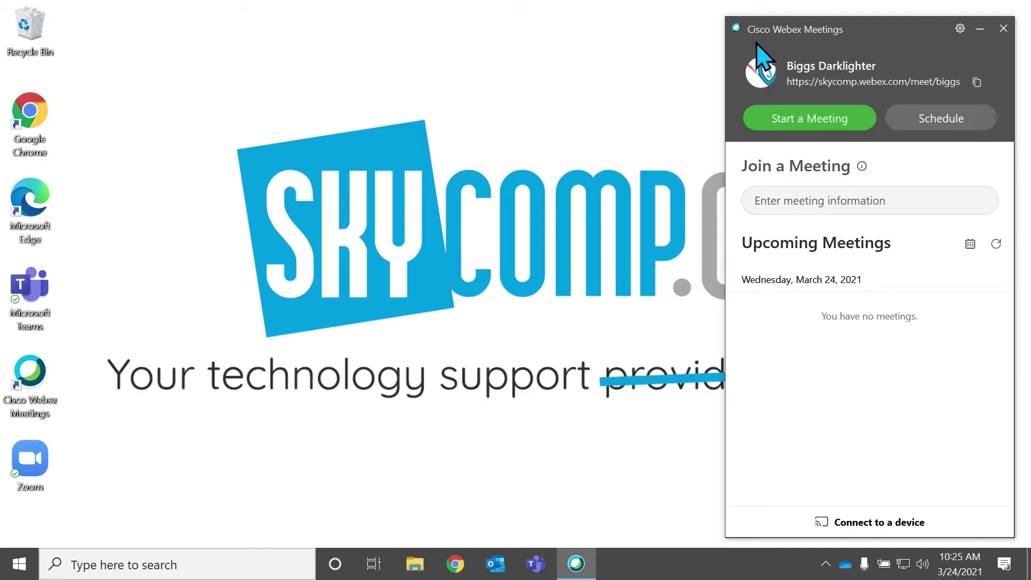
Open the Webex preferences and set the meeting join options to always use the following audio and video settings.
{"action": "left_click", "coordinate": [964, 27]}
{"action": "left_click", "coordinate": [947, 56]}
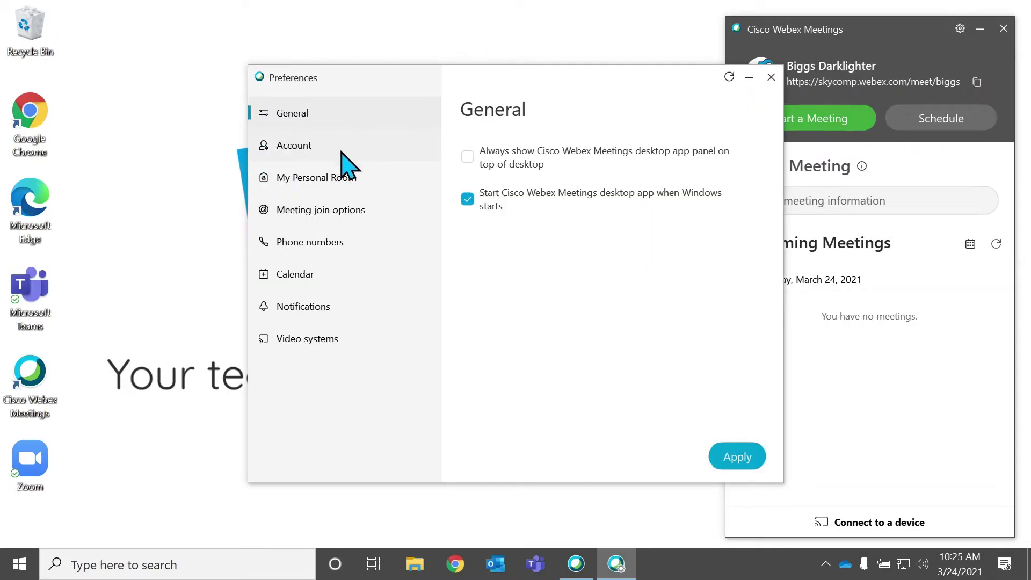
{"action": "left_click", "coordinate": [396, 220]}
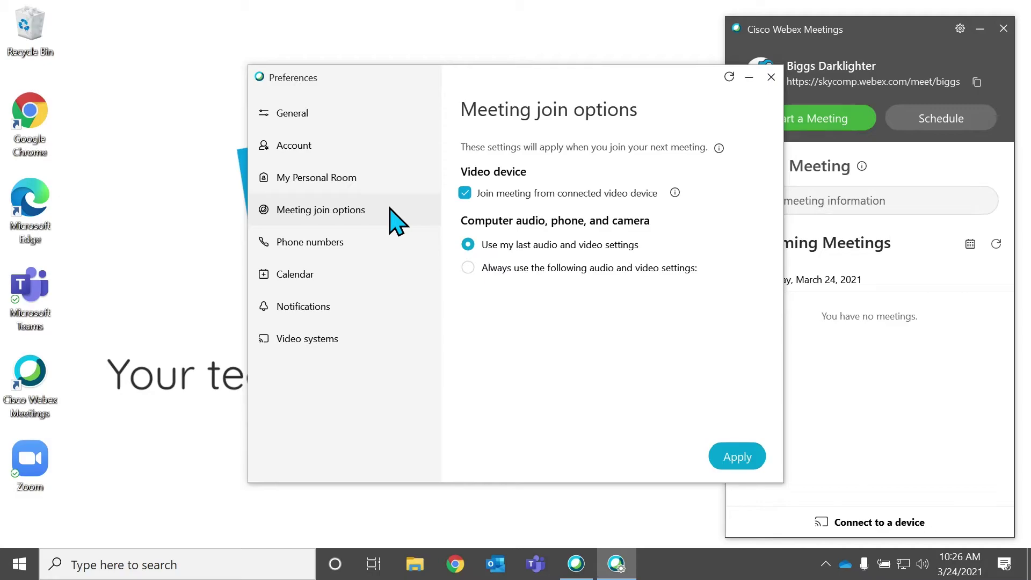
{"action": "left_click", "coordinate": [468, 267]}
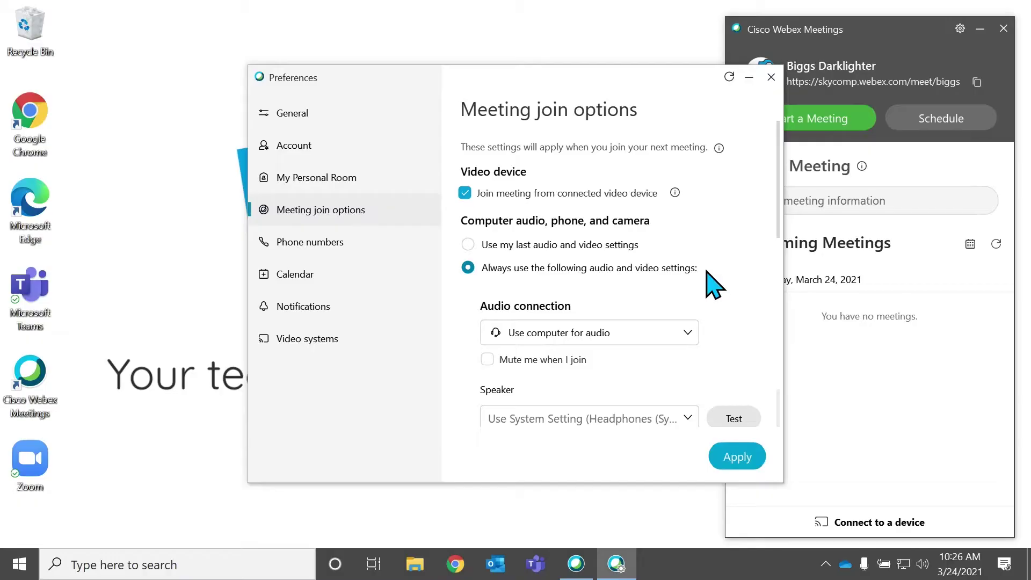
Look through the meeting join options and set the audio connection to Use computer for audio.
{"action": "scroll", "coordinate": [704, 272], "scroll_direction": "down", "scroll_amount": 5}
{"action": "scroll", "coordinate": [707, 271], "scroll_direction": "up", "scroll_amount": 5}
{"action": "scroll", "coordinate": [606, 336], "scroll_direction": "down", "scroll_amount": 2}
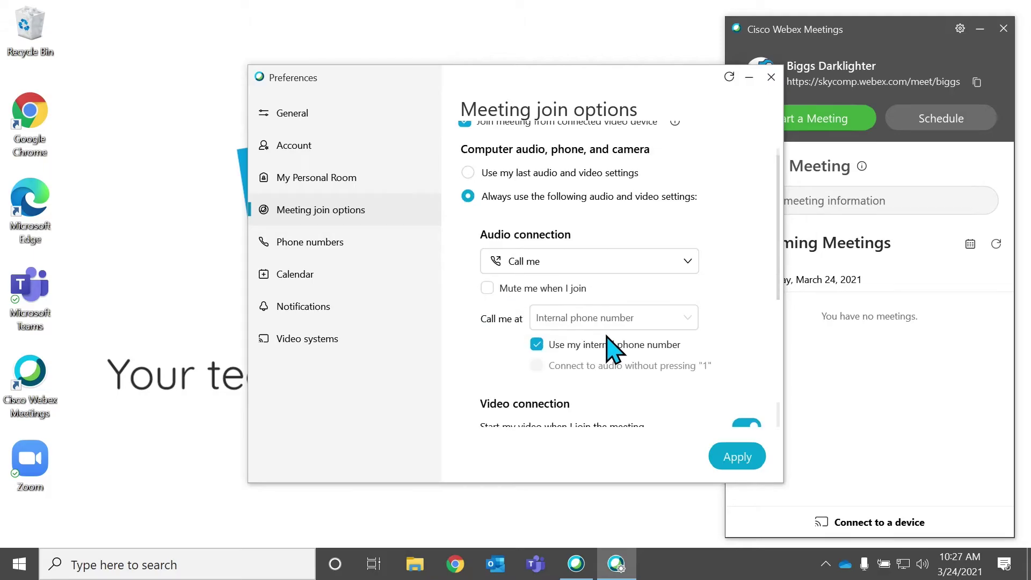
{"action": "left_click", "coordinate": [608, 293]}
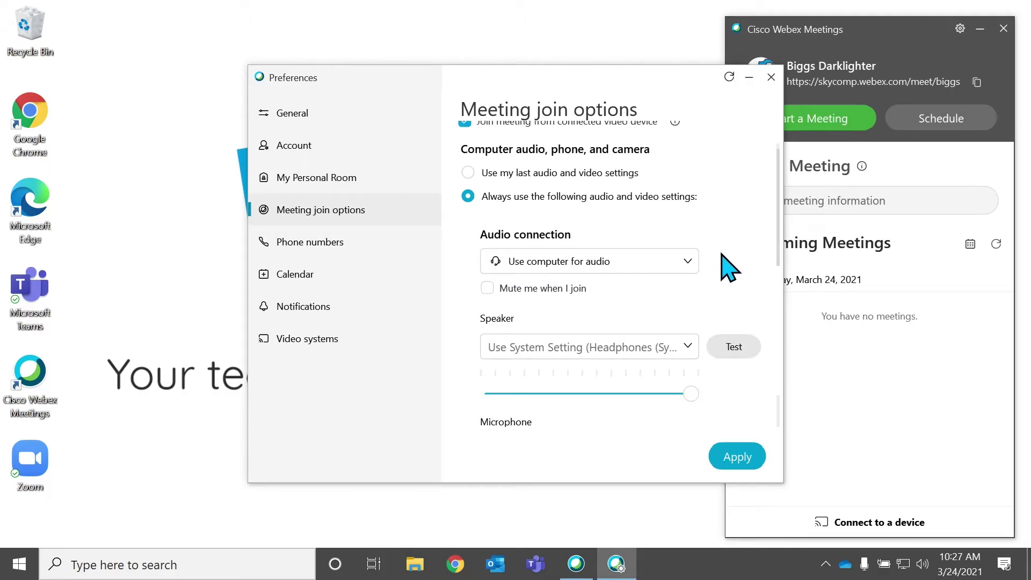